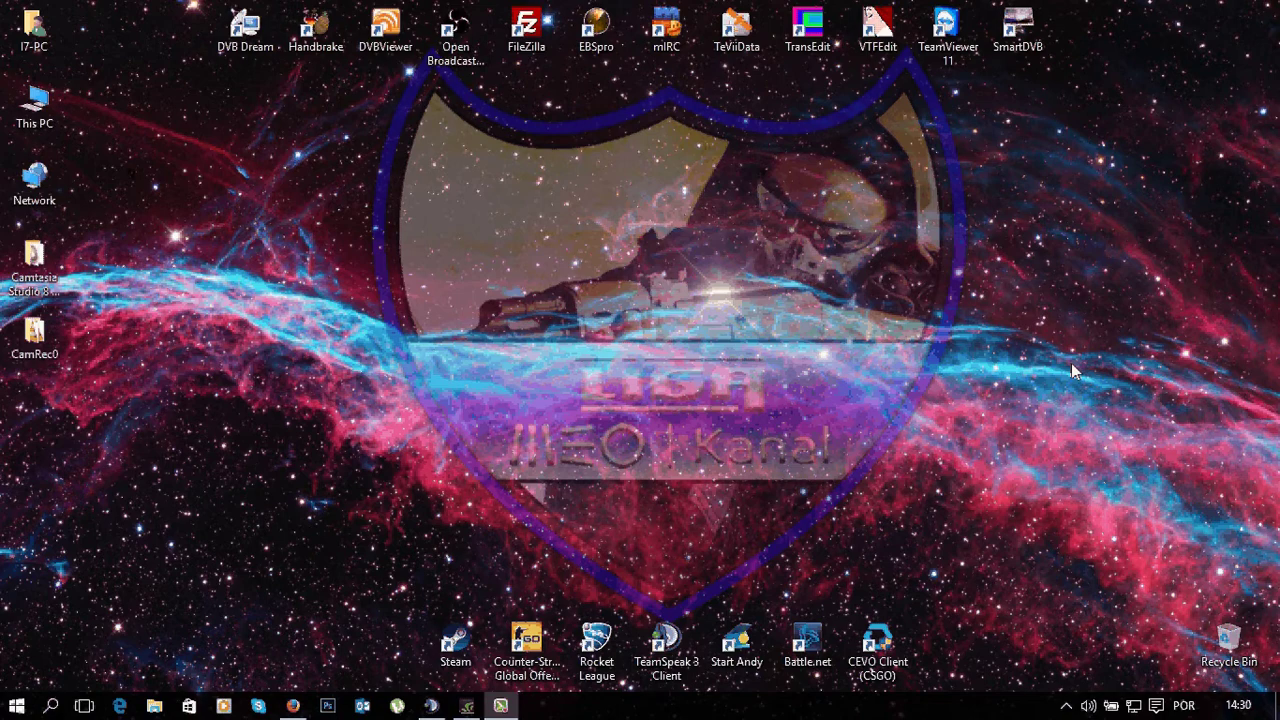
Step: Switch to NVIDIA GeForce Experience and view the account login form, closing it without logging in
{"action": "left_click", "coordinate": [467, 706]}
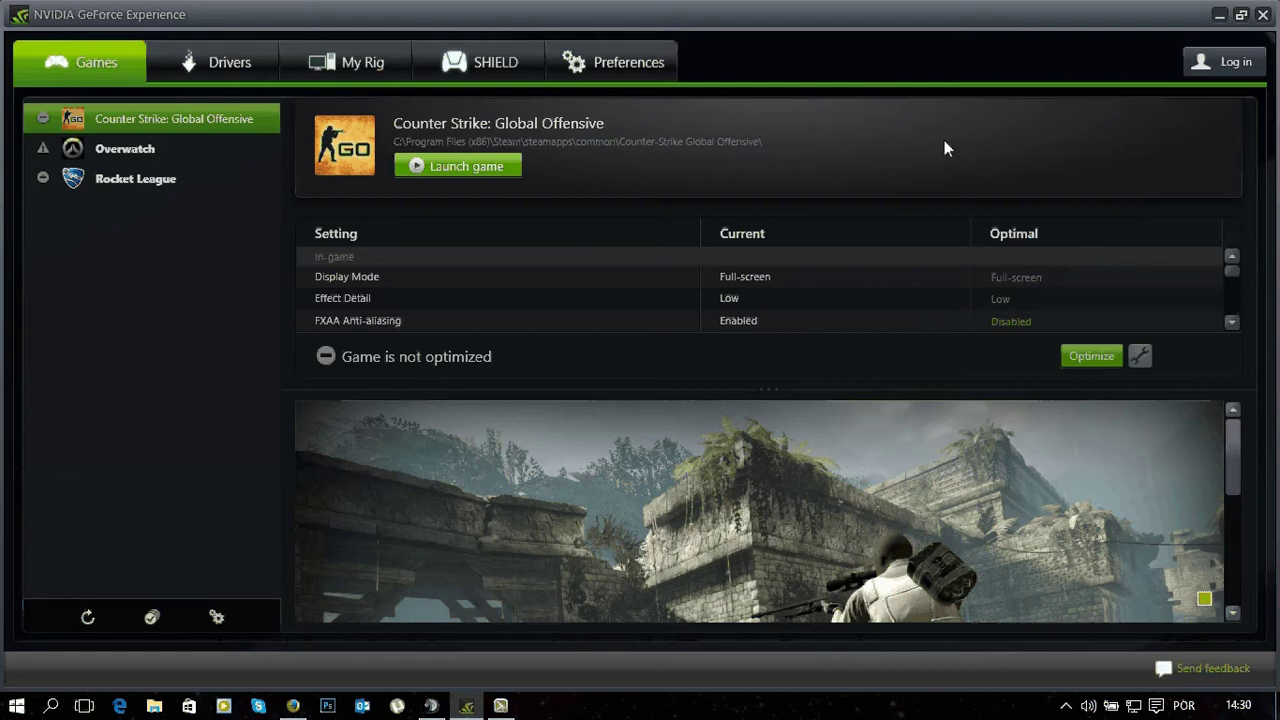
{"action": "left_click", "coordinate": [1189, 71]}
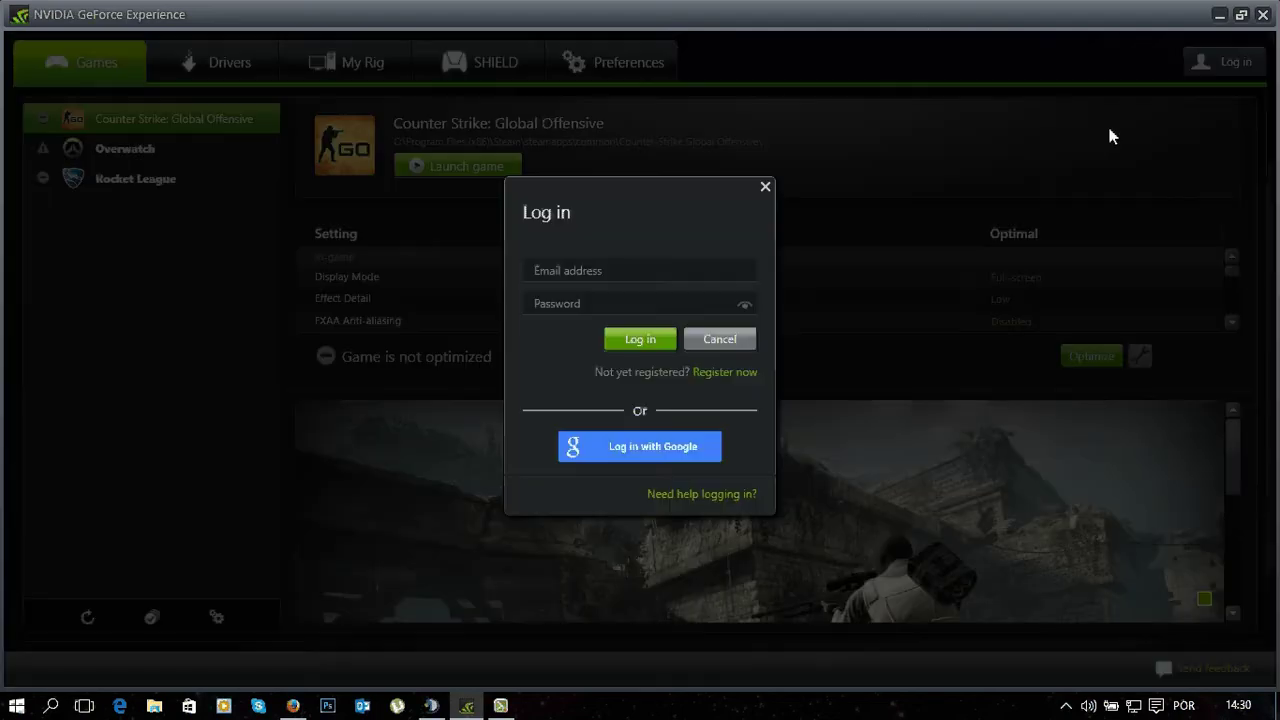
{"action": "left_click", "coordinate": [765, 188]}
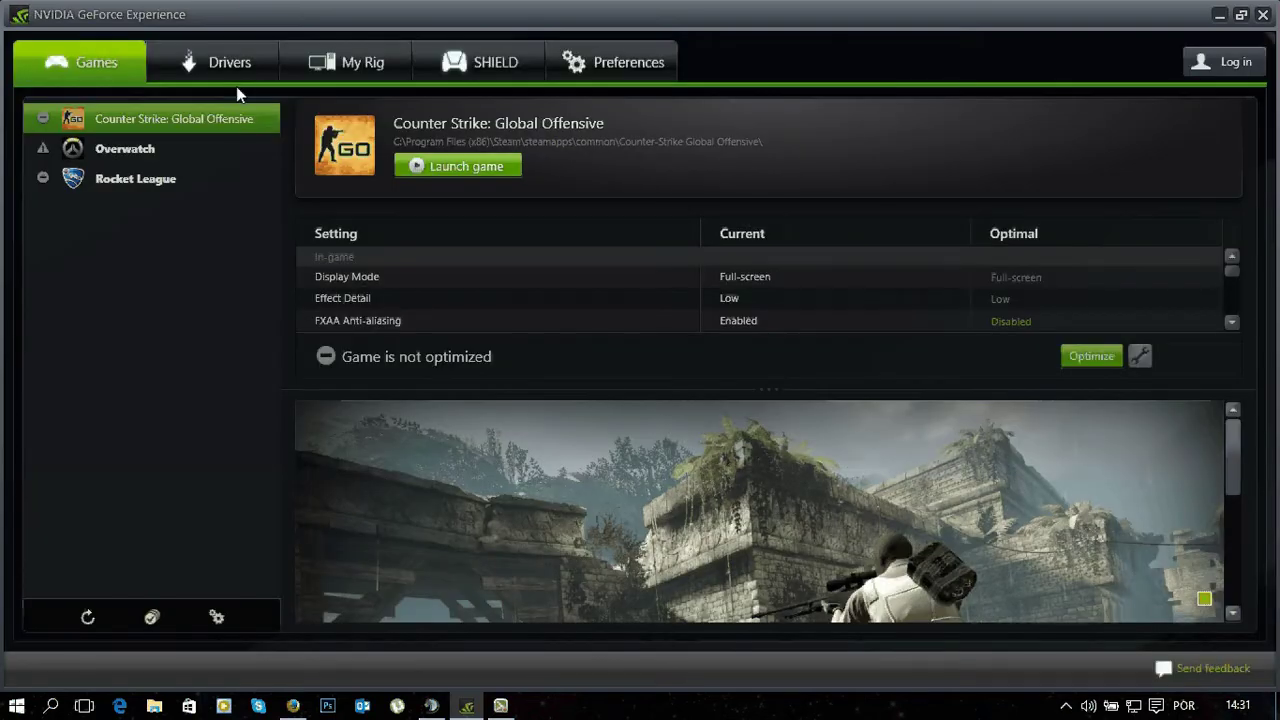
Step: Check for updates to the installed GeForce Game Ready Driver
{"action": "left_click", "coordinate": [234, 72]}
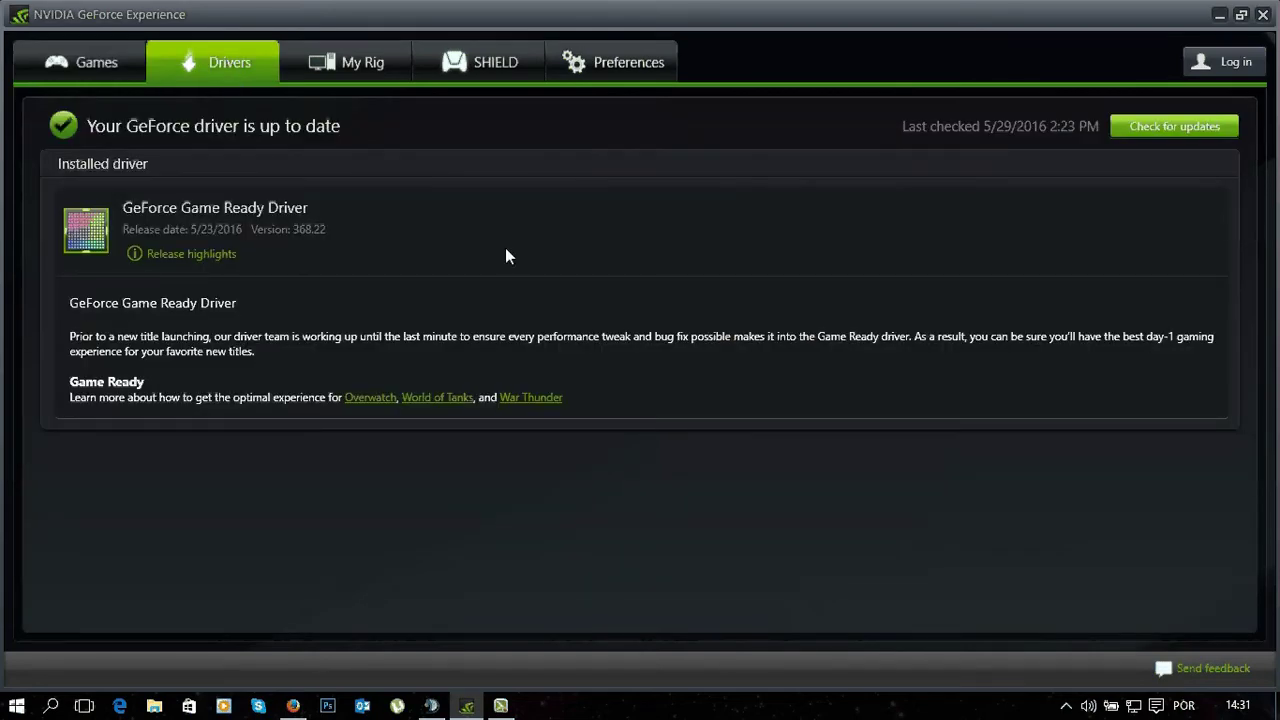
{"action": "left_click", "coordinate": [1175, 126]}
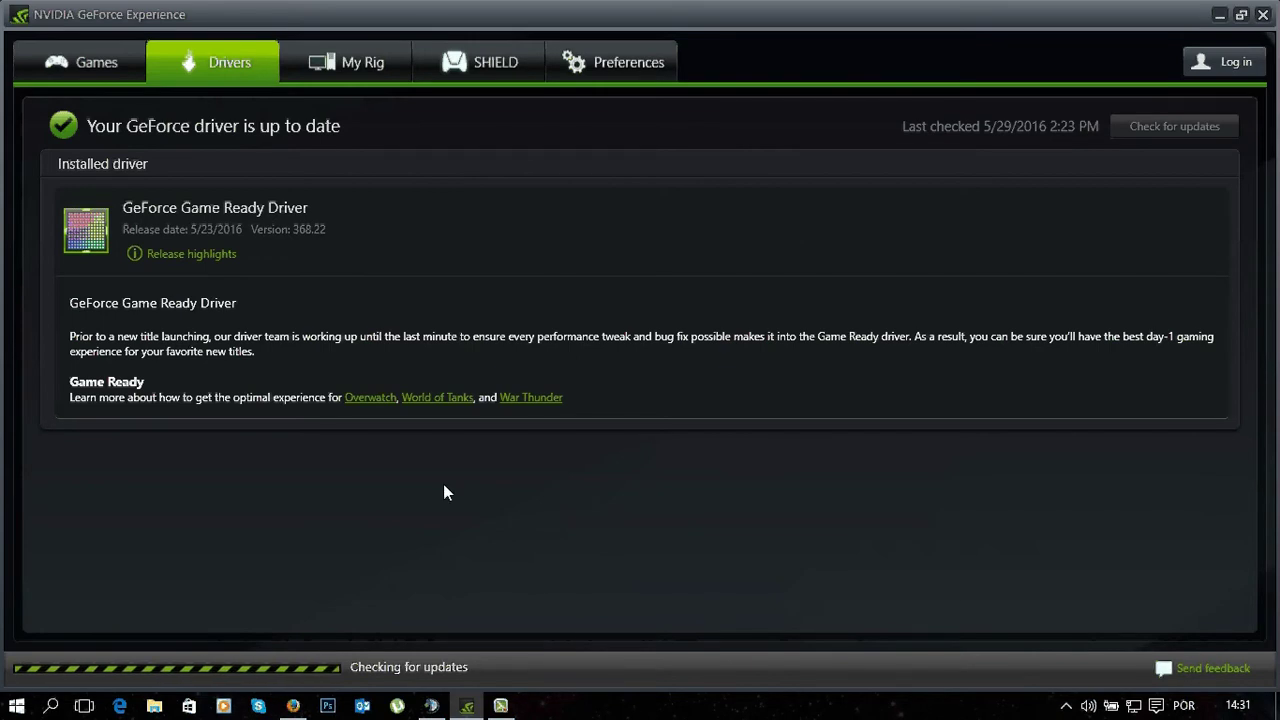
Step: Examine the PC's hardware specifications and the readiness overview of its GeForce features
{"action": "left_click", "coordinate": [350, 76]}
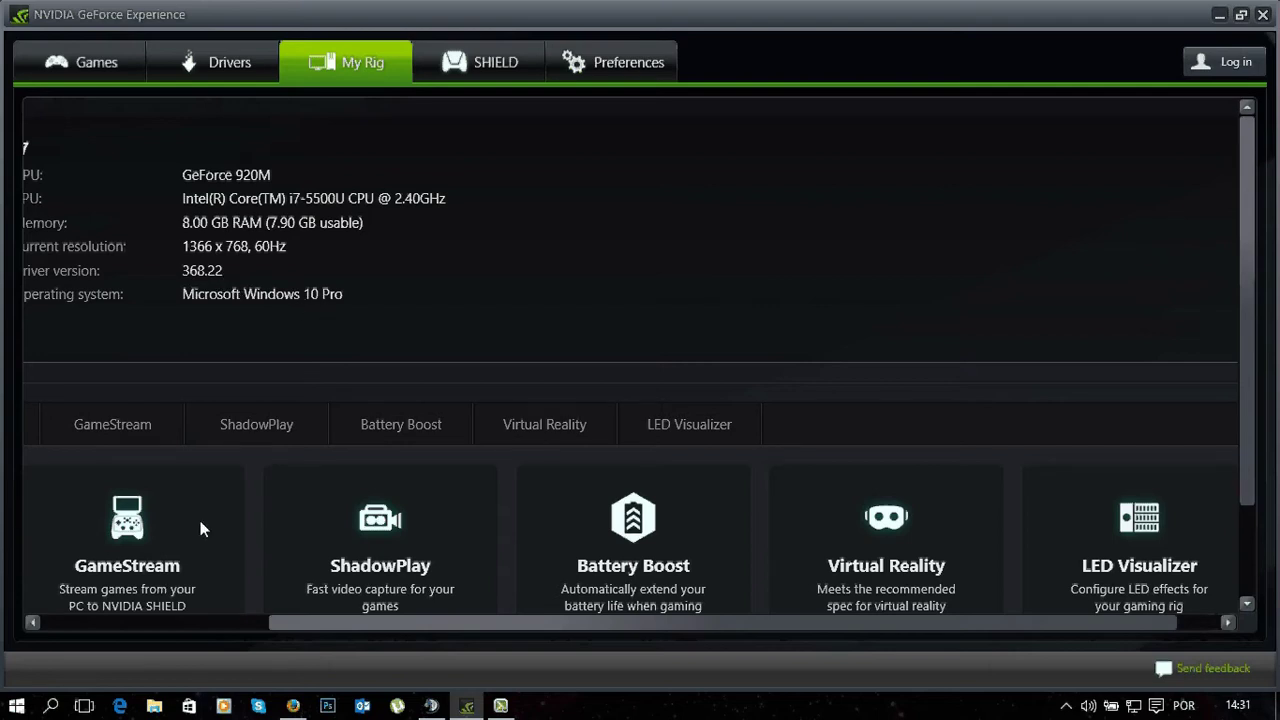
{"action": "left_click_drag", "start_coordinate": [414, 622], "coordinate": [228, 616]}
{"action": "scroll", "coordinate": [192, 468], "scroll_direction": "down", "scroll_amount": 1}
{"action": "scroll", "coordinate": [192, 468], "scroll_direction": "down", "scroll_amount": 1}
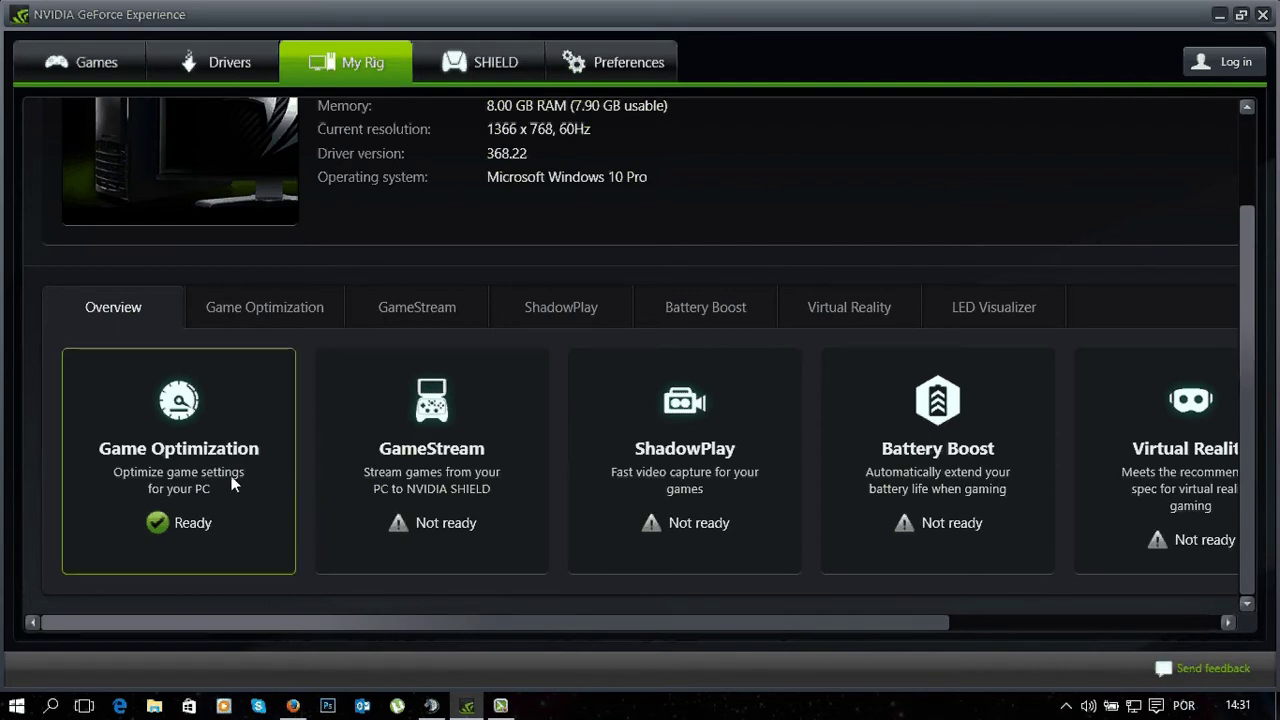
Step: Optimize Counter Strike: Global Offensive with the recommended 1024x768 resolution, full-screen display and the Optimal quality level
{"action": "left_click", "coordinate": [100, 66]}
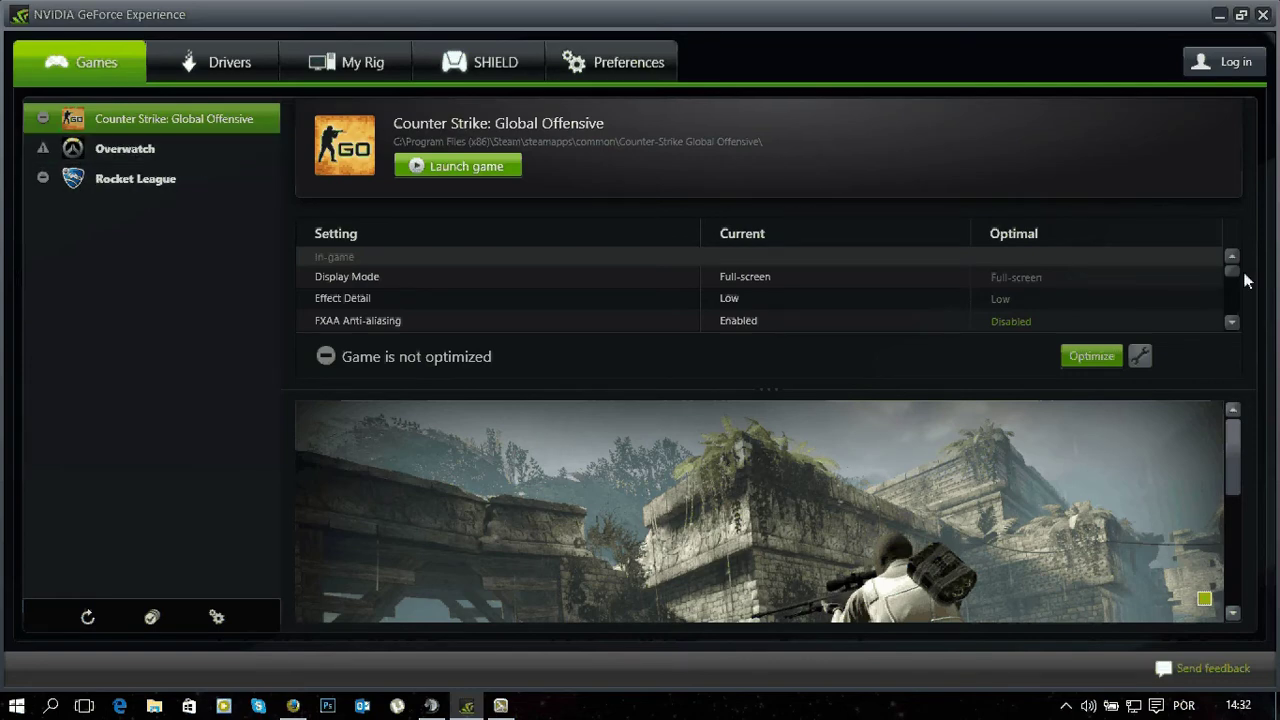
{"action": "left_click", "coordinate": [1140, 357]}
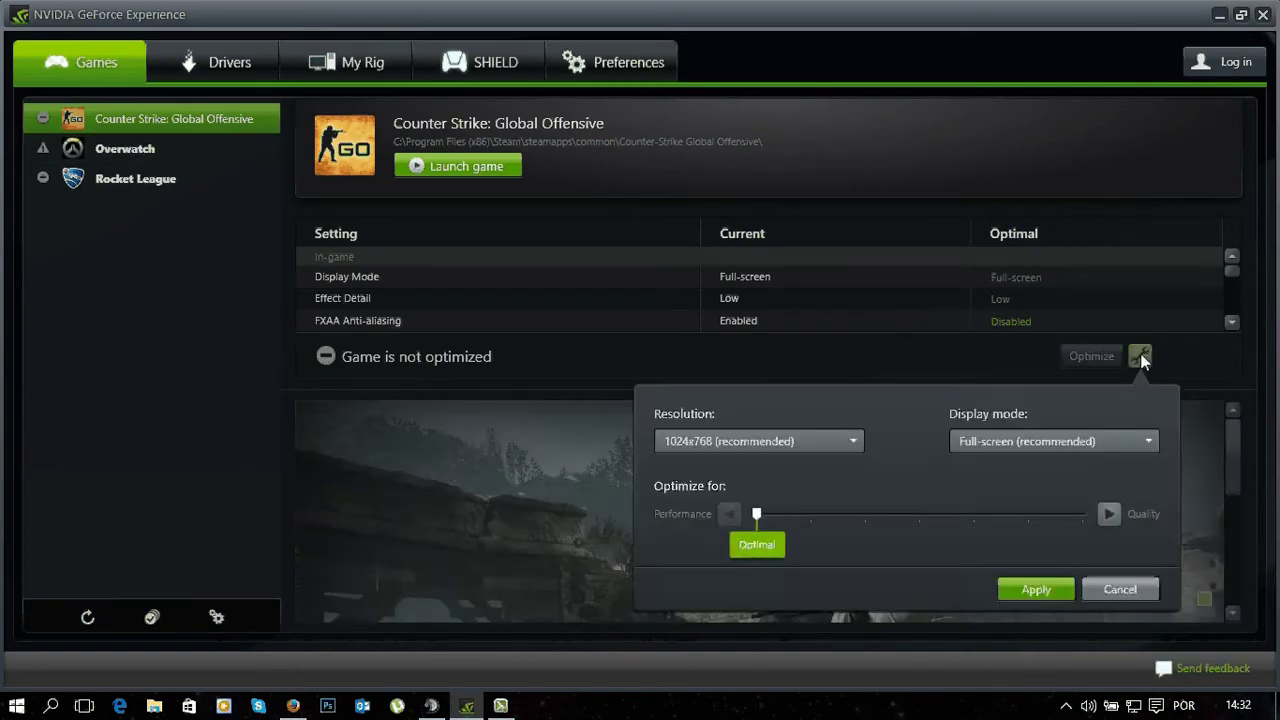
{"action": "left_click", "coordinate": [795, 440]}
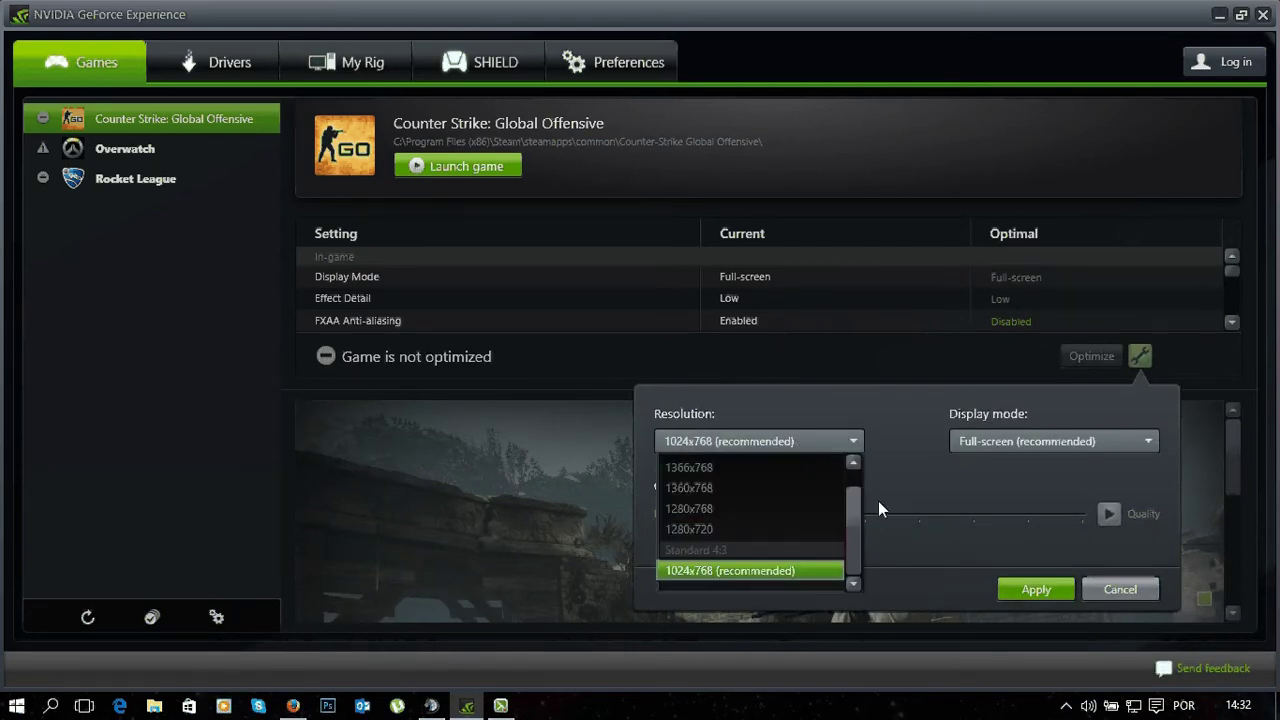
{"action": "scroll", "coordinate": [854, 476], "scroll_direction": "up", "scroll_amount": 1}
{"action": "scroll", "coordinate": [854, 476], "scroll_direction": "down", "scroll_amount": 1}
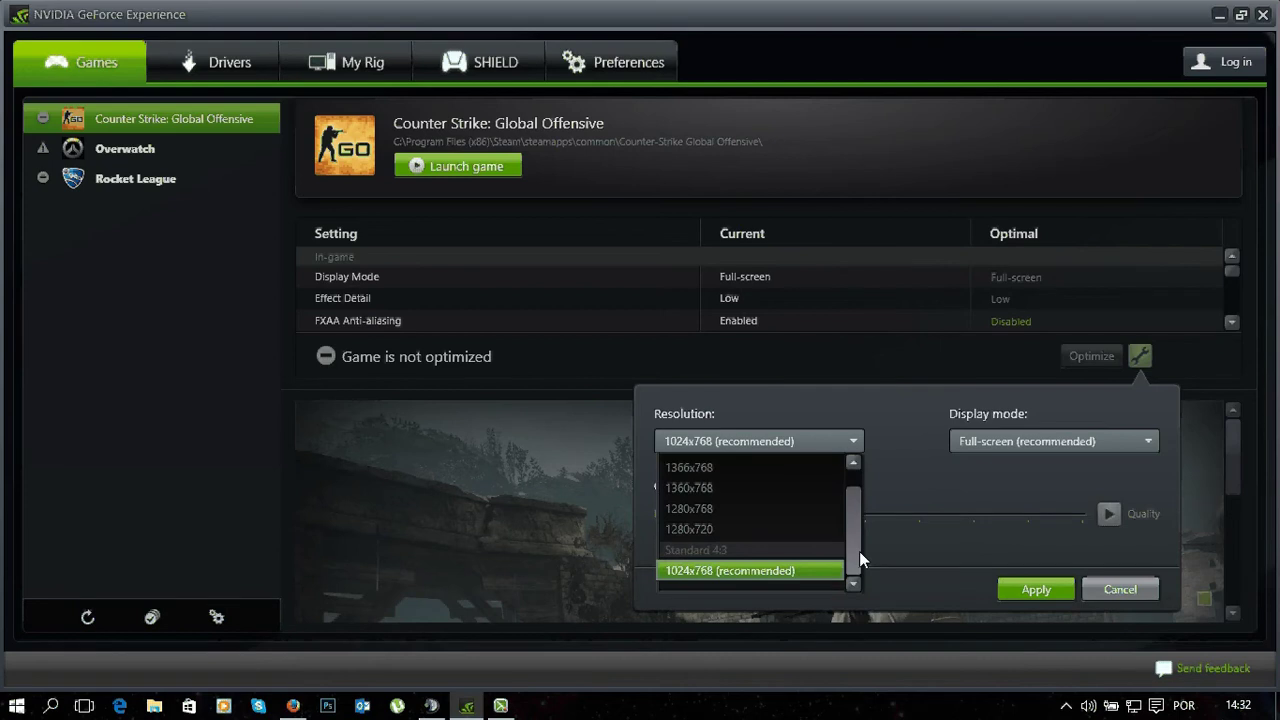
{"action": "left_click", "coordinate": [807, 570]}
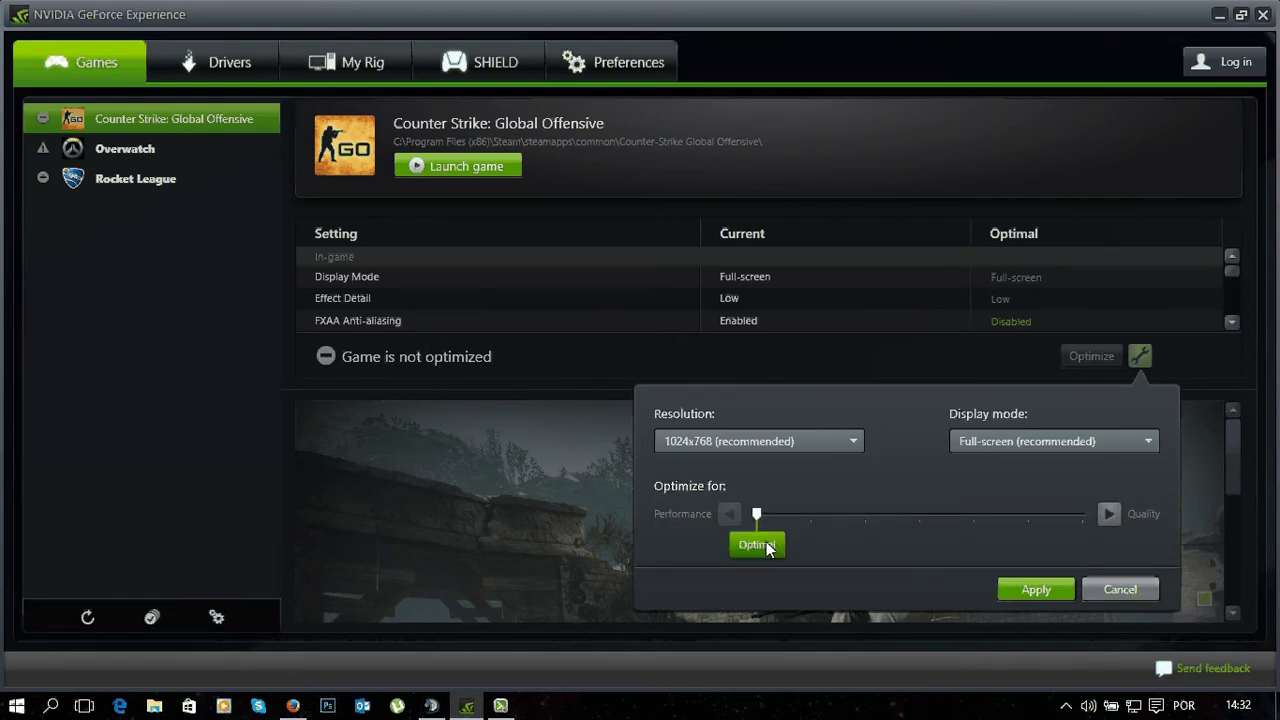
{"action": "mouse_move", "coordinate": [758, 516]}
{"action": "left_mouse_down"}
{"action": "mouse_move", "coordinate": [1074, 514]}
{"action": "mouse_move", "coordinate": [747, 524]}
{"action": "left_mouse_up"}
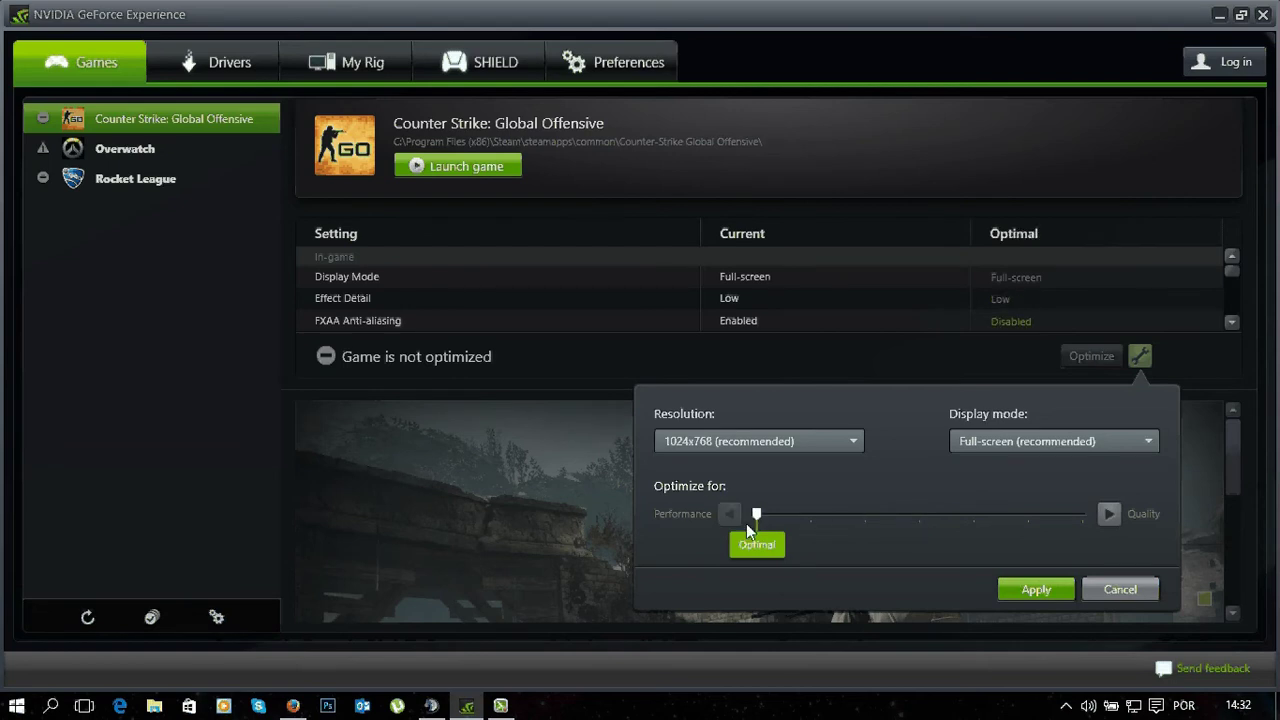
{"action": "left_click", "coordinate": [1036, 590]}
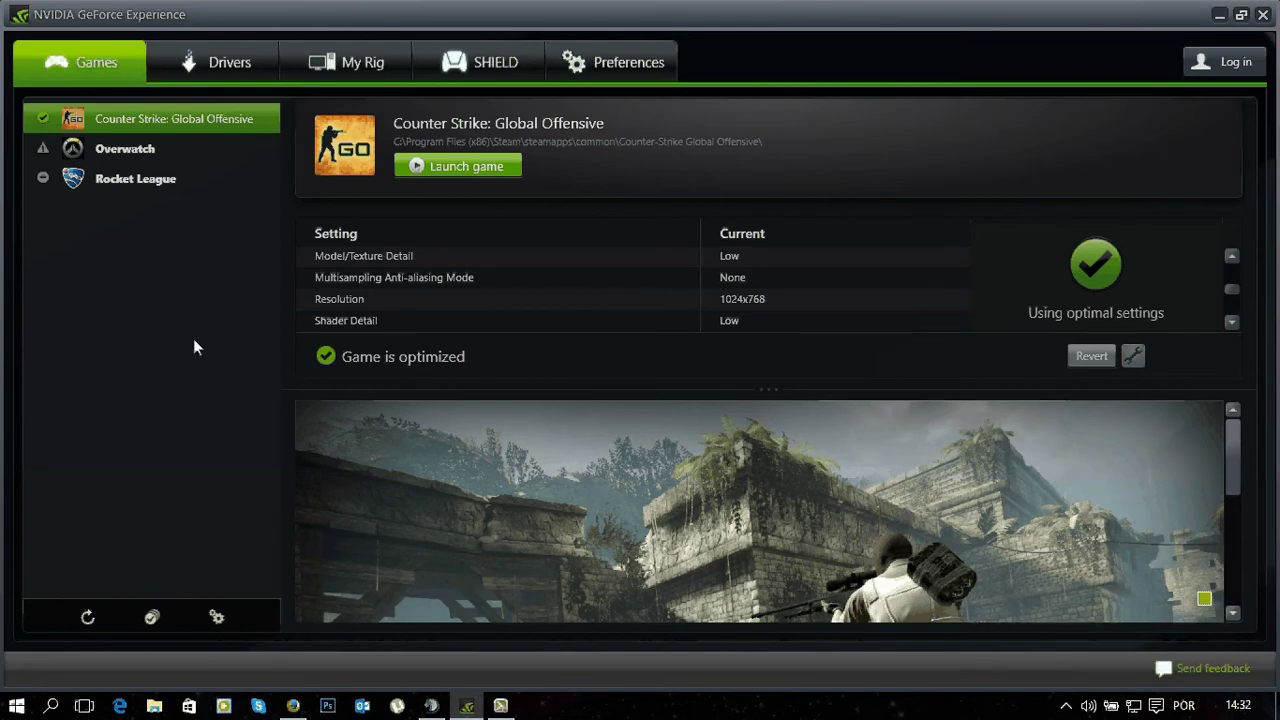
Step: Set Overwatch's custom optimization resolution to 1024x768, keeping full-screen display and the Optimal level, and apply it
{"action": "left_click", "coordinate": [160, 151]}
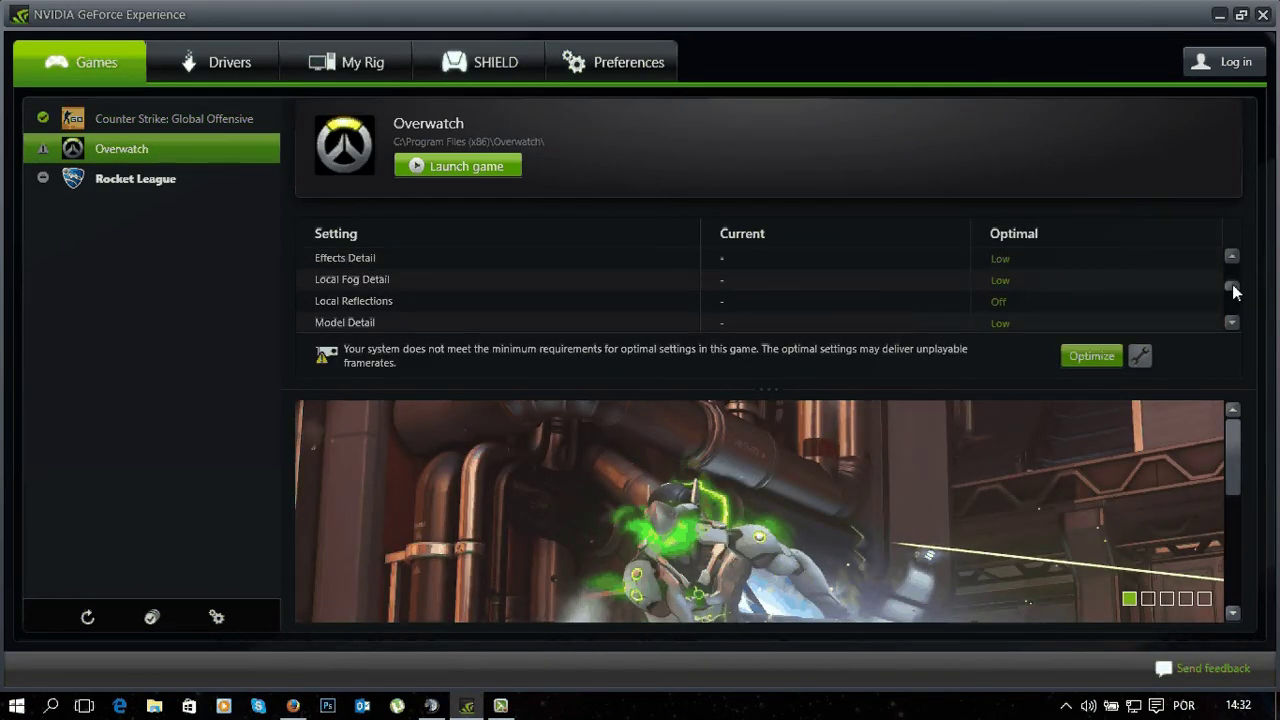
{"action": "left_click_drag", "start_coordinate": [1236, 289], "coordinate": [1236, 312]}
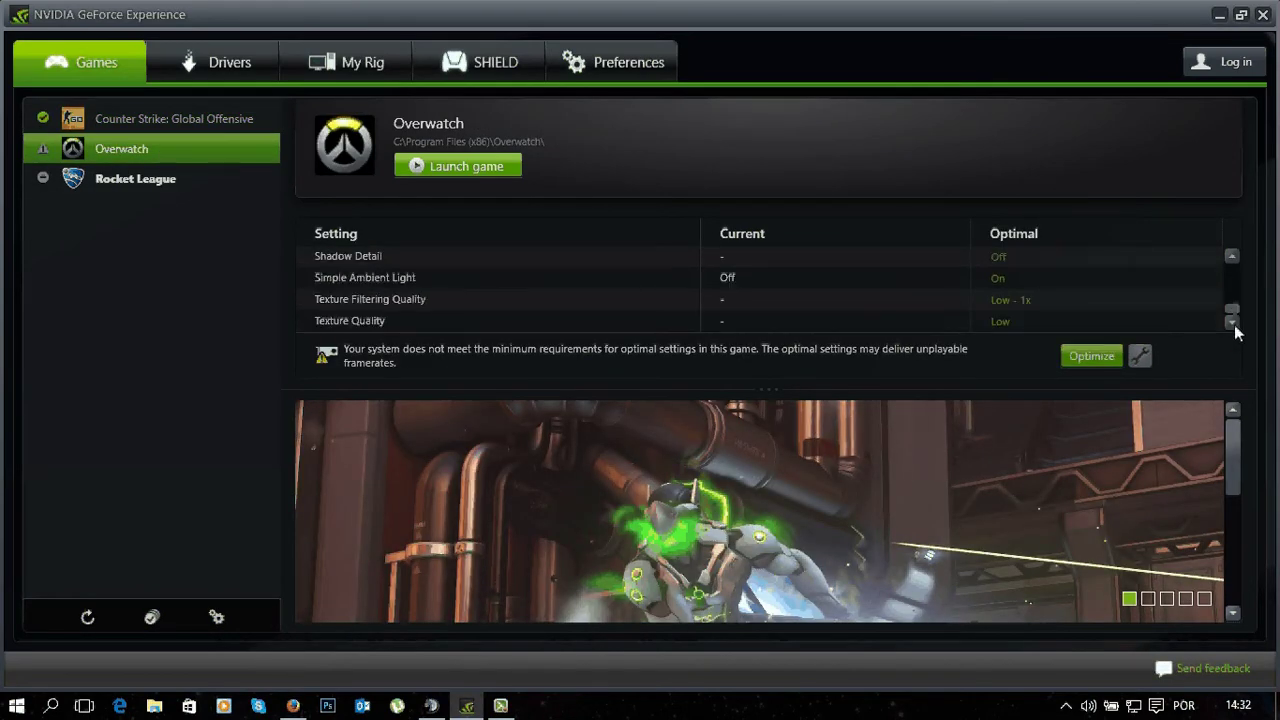
{"action": "left_click", "coordinate": [1141, 358]}
{"action": "left_click", "coordinate": [778, 442]}
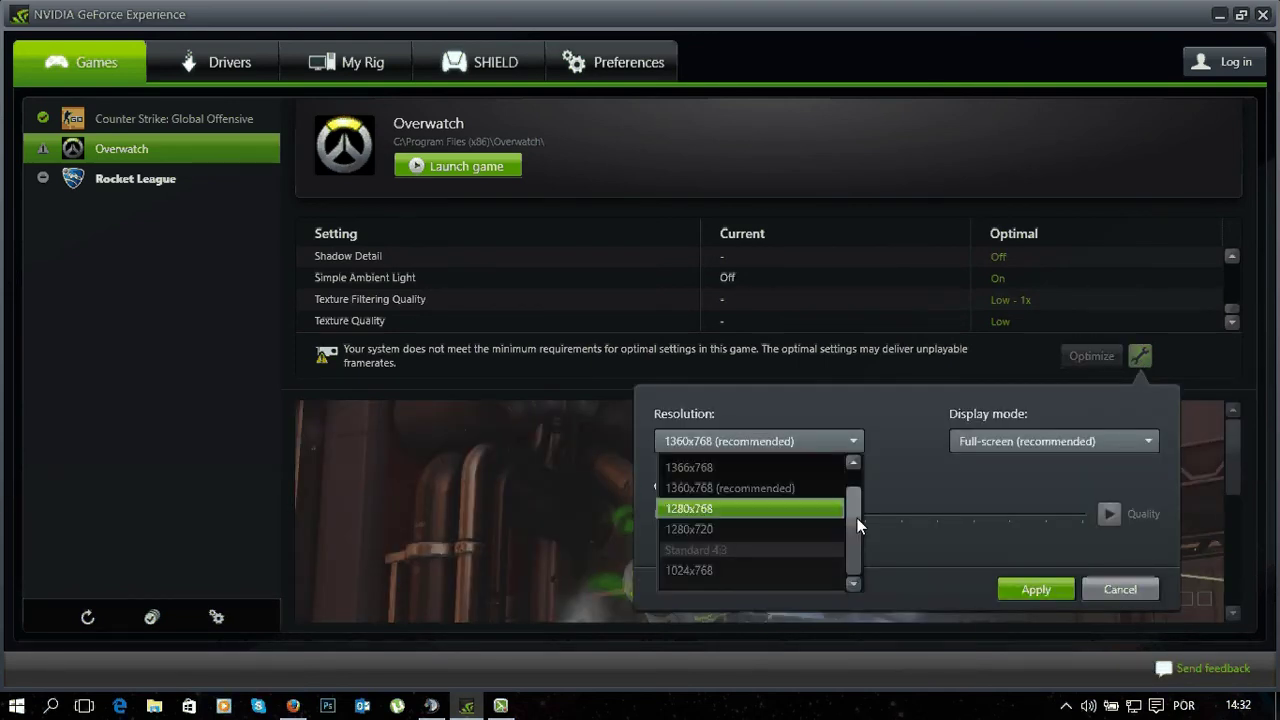
{"action": "left_click", "coordinate": [810, 566]}
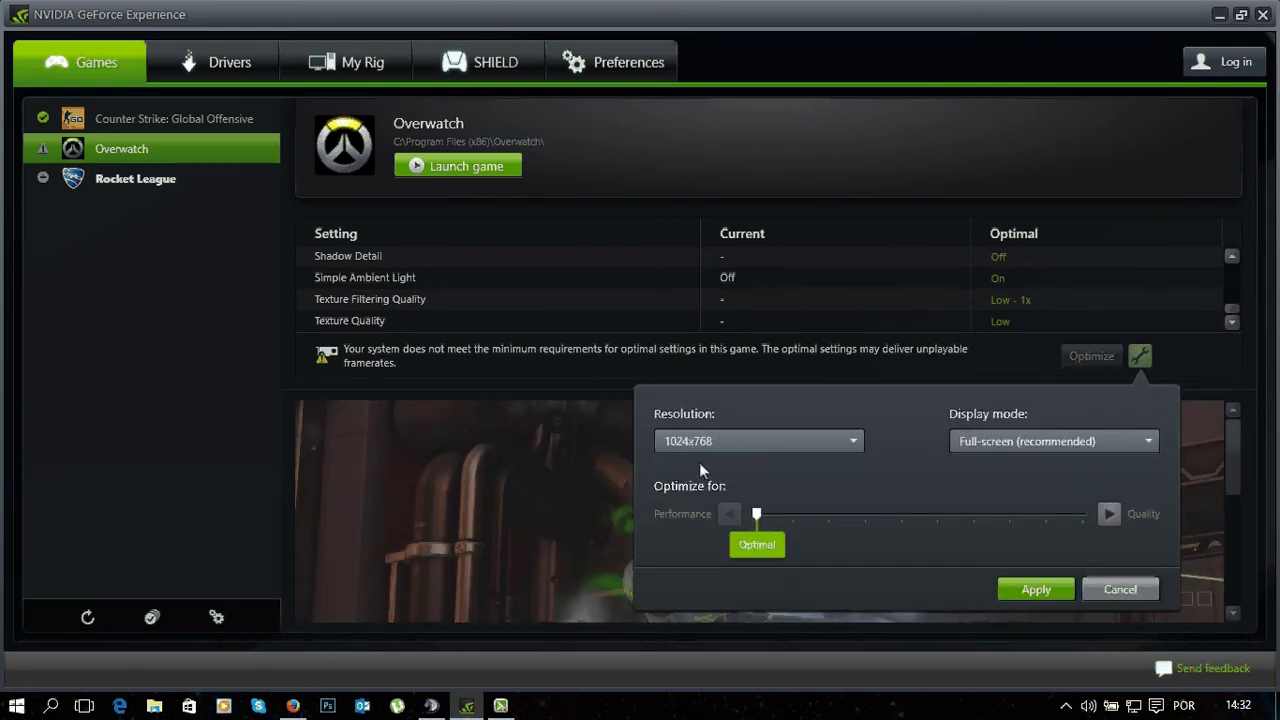
{"action": "left_click", "coordinate": [1042, 594]}
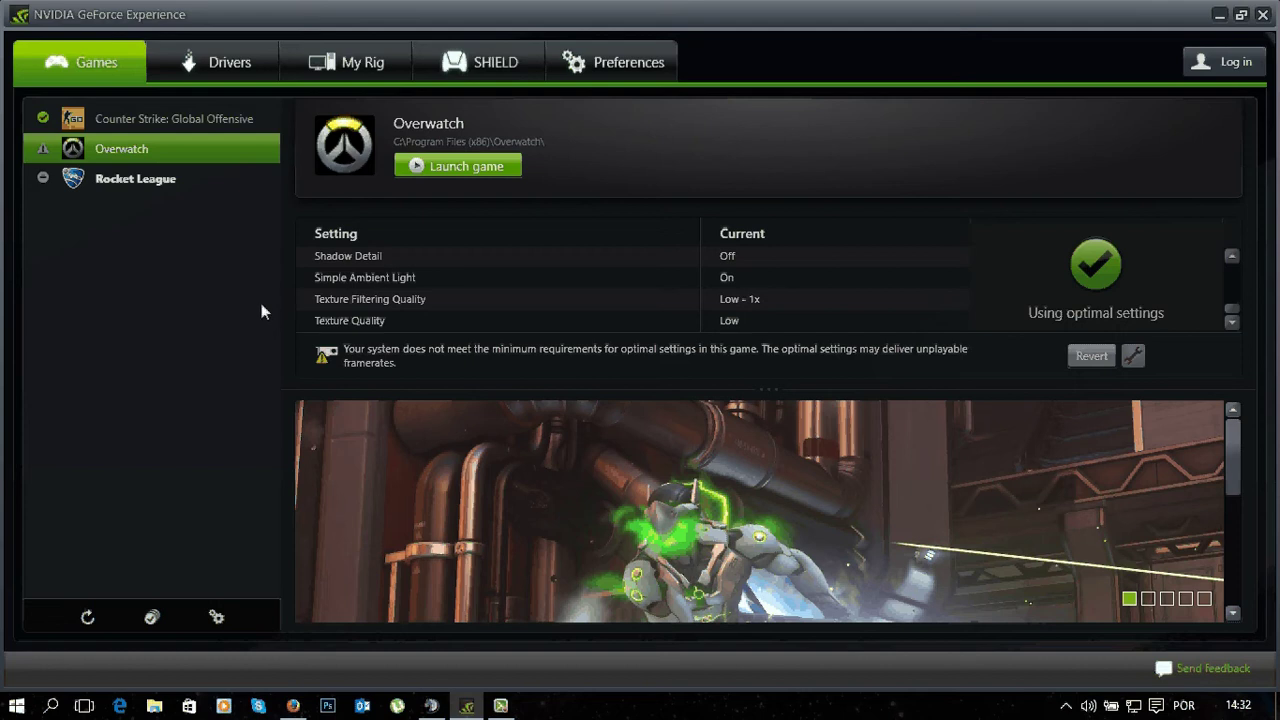
Step: Review Rocket League's custom optimization options and its current and optimal settings without applying any changes
{"action": "left_click", "coordinate": [160, 188]}
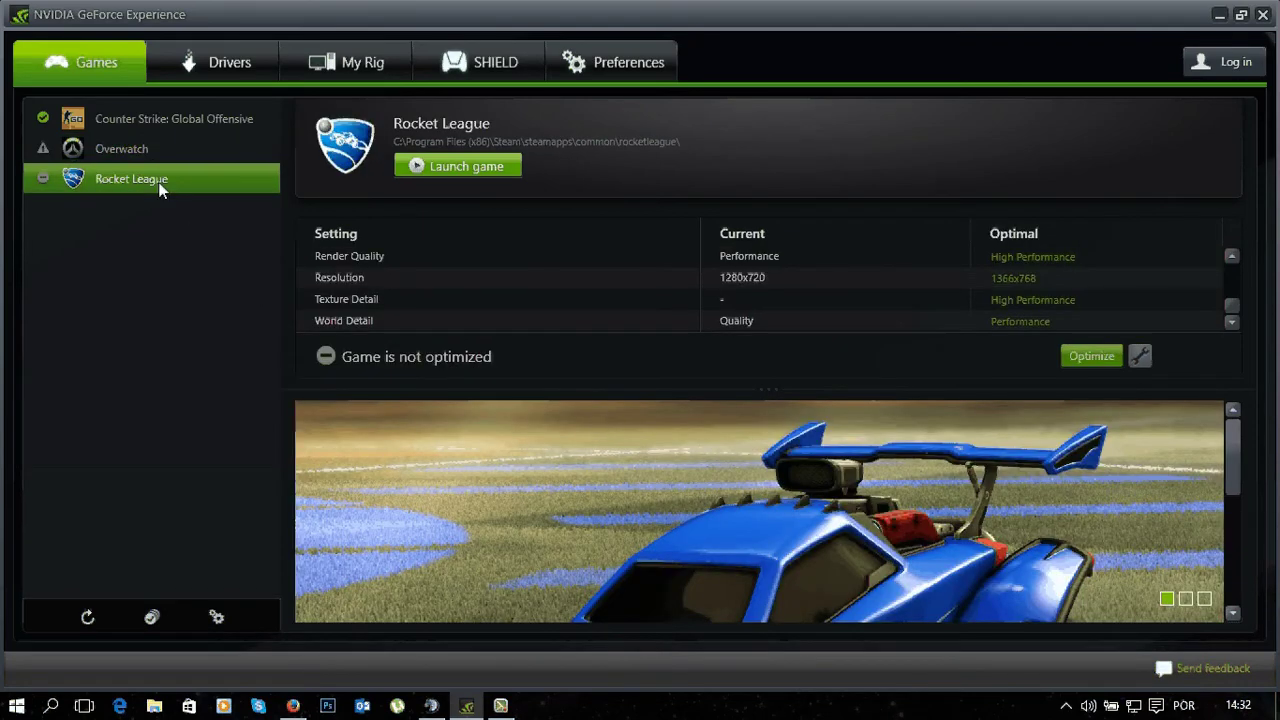
{"action": "left_click", "coordinate": [1146, 356]}
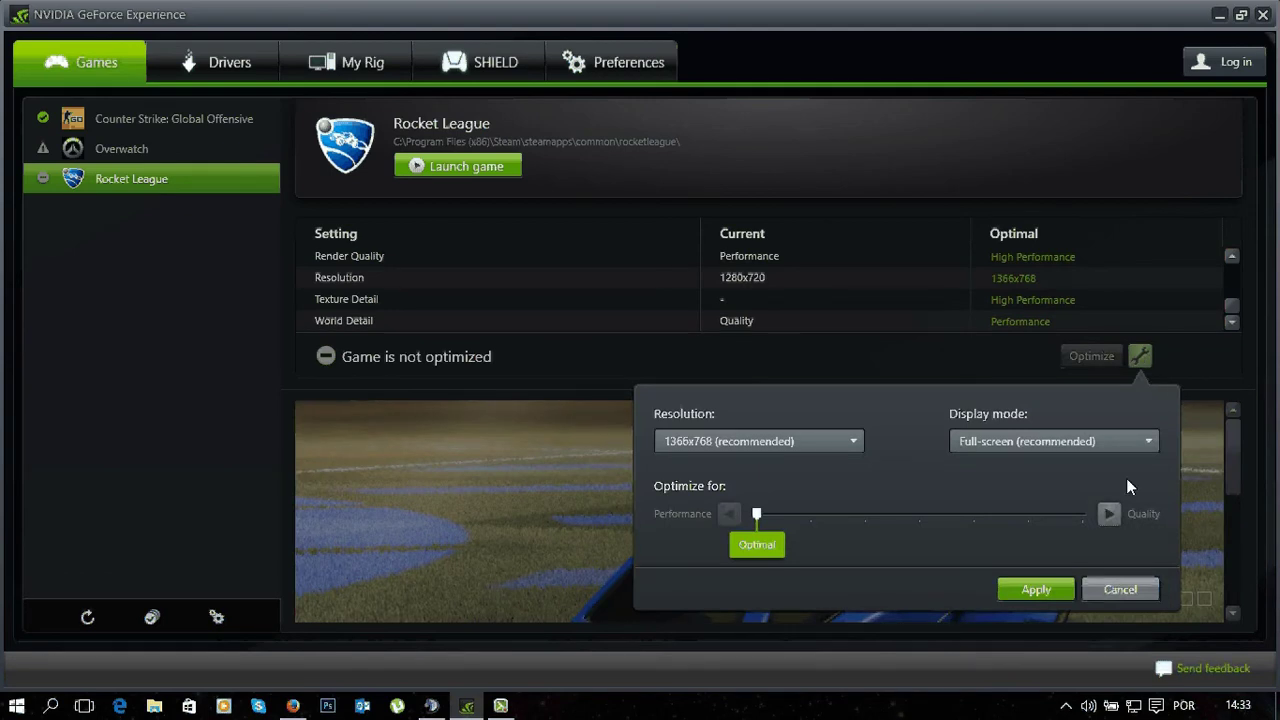
{"action": "left_click", "coordinate": [776, 444]}
{"action": "left_click", "coordinate": [855, 462]}
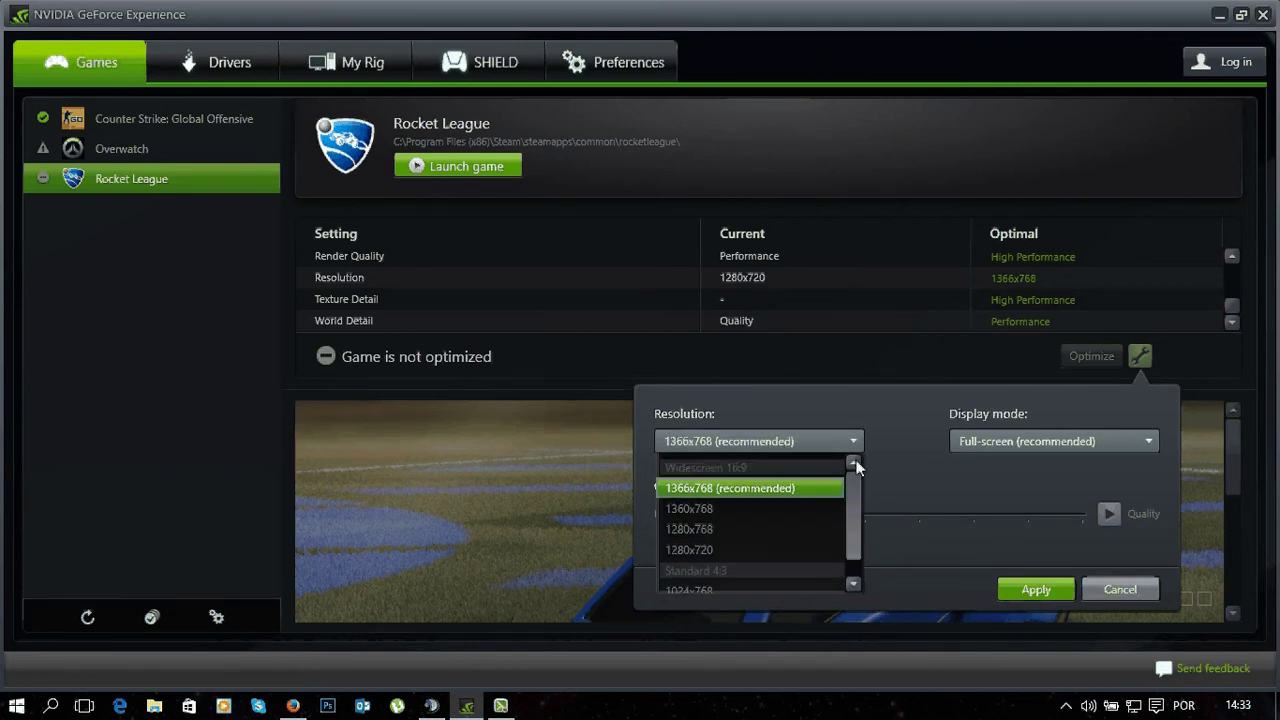
{"action": "left_click", "coordinate": [785, 491]}
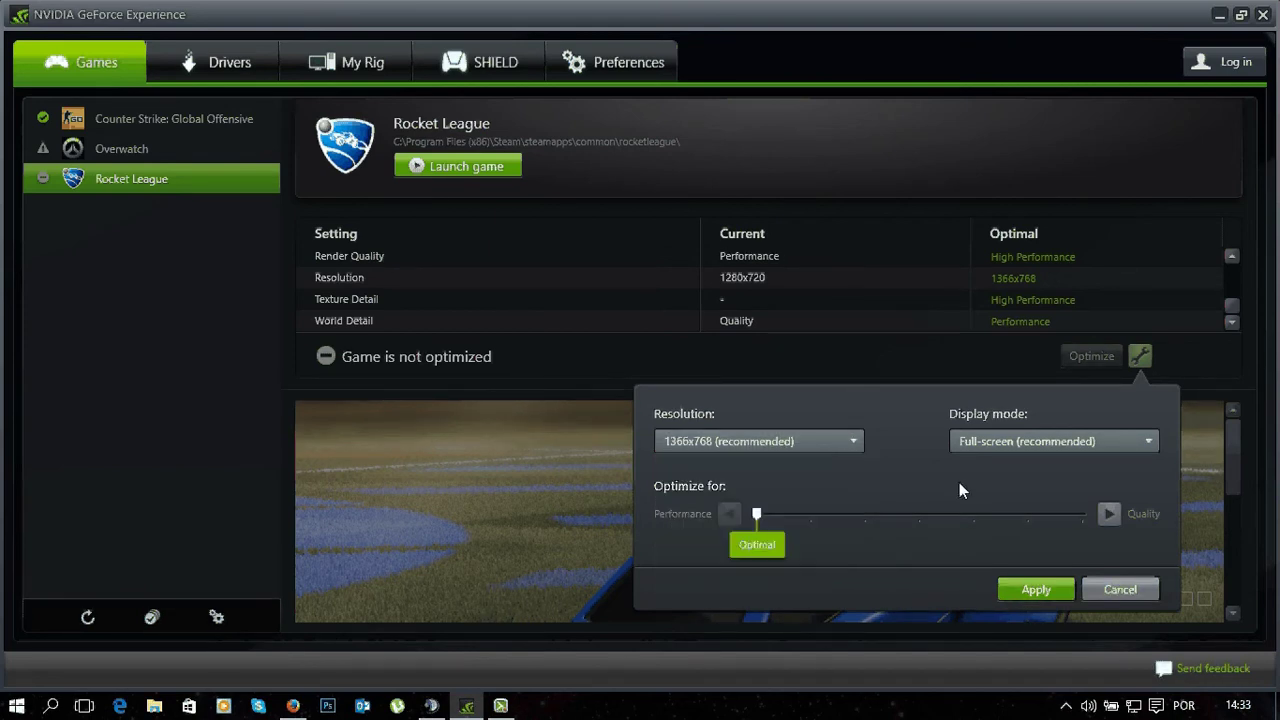
{"action": "left_click", "coordinate": [1139, 590]}
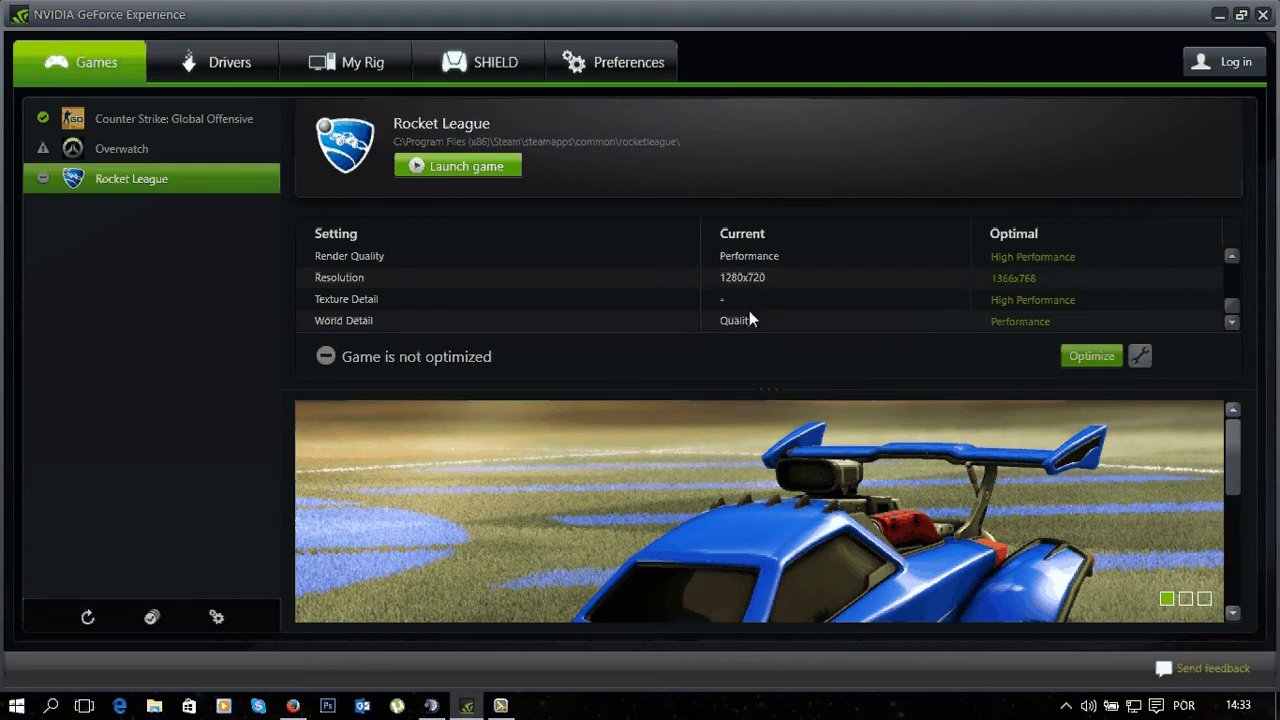
{"action": "left_click_drag", "start_coordinate": [1232, 305], "coordinate": [1234, 263]}
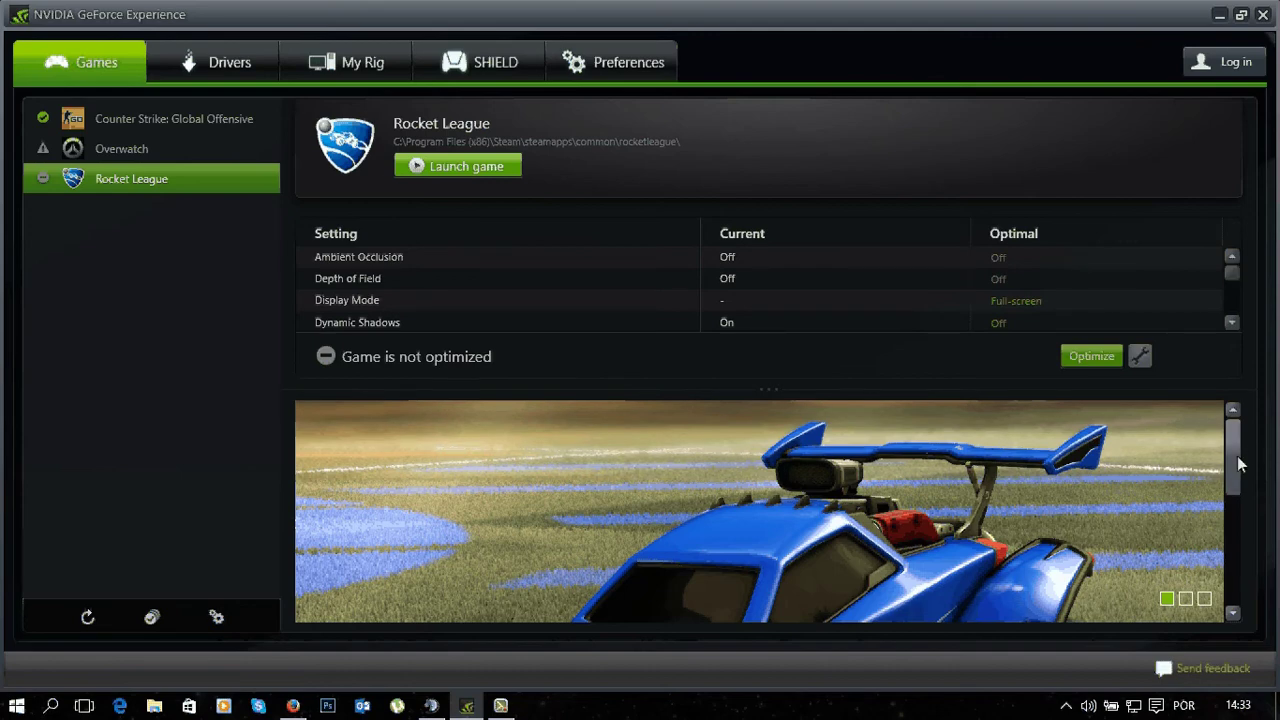
{"action": "left_click_drag", "start_coordinate": [1233, 455], "coordinate": [1236, 405]}
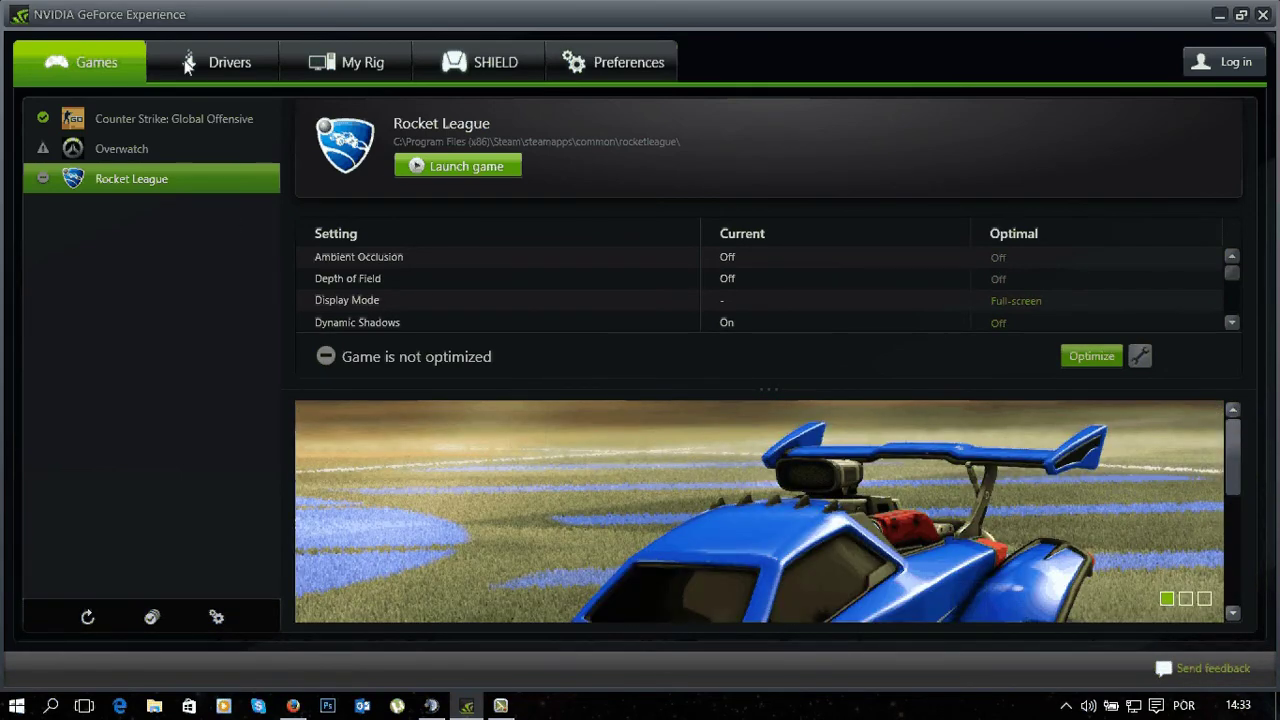
Step: Examine this PC's system requirement checks for ShadowPlay and GameStream
{"action": "left_click", "coordinate": [342, 62]}
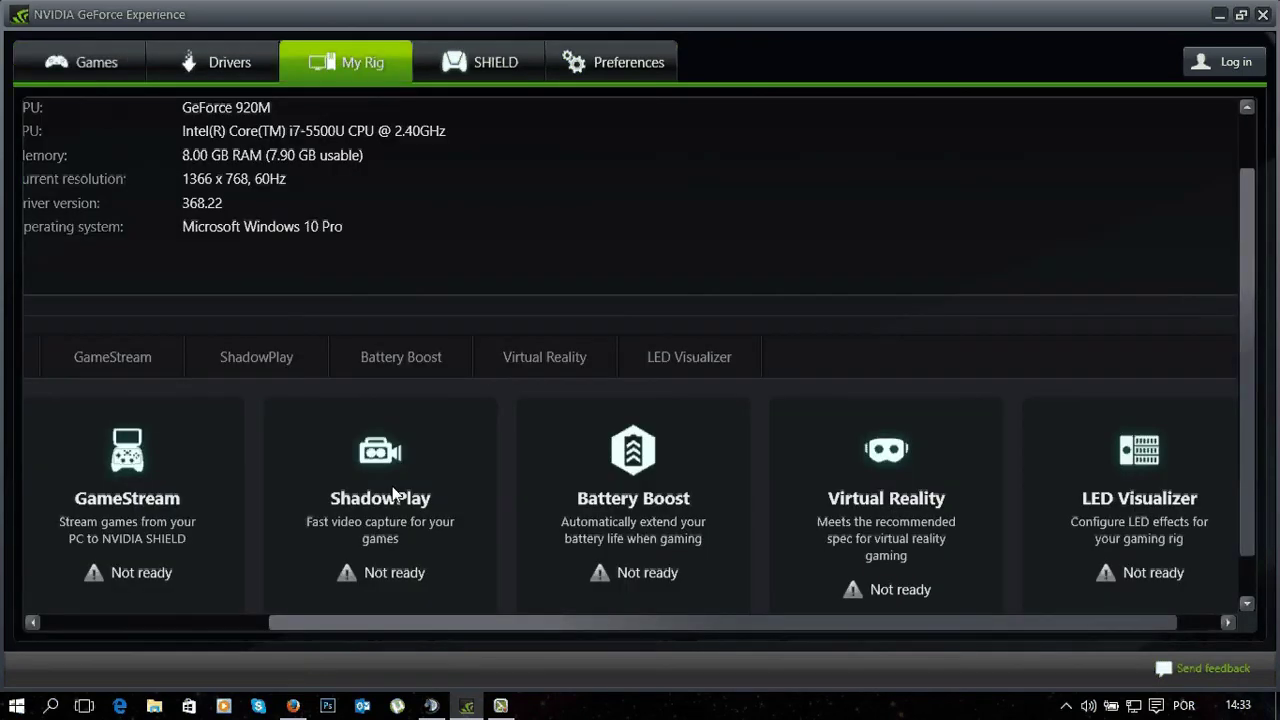
{"action": "left_click", "coordinate": [412, 537]}
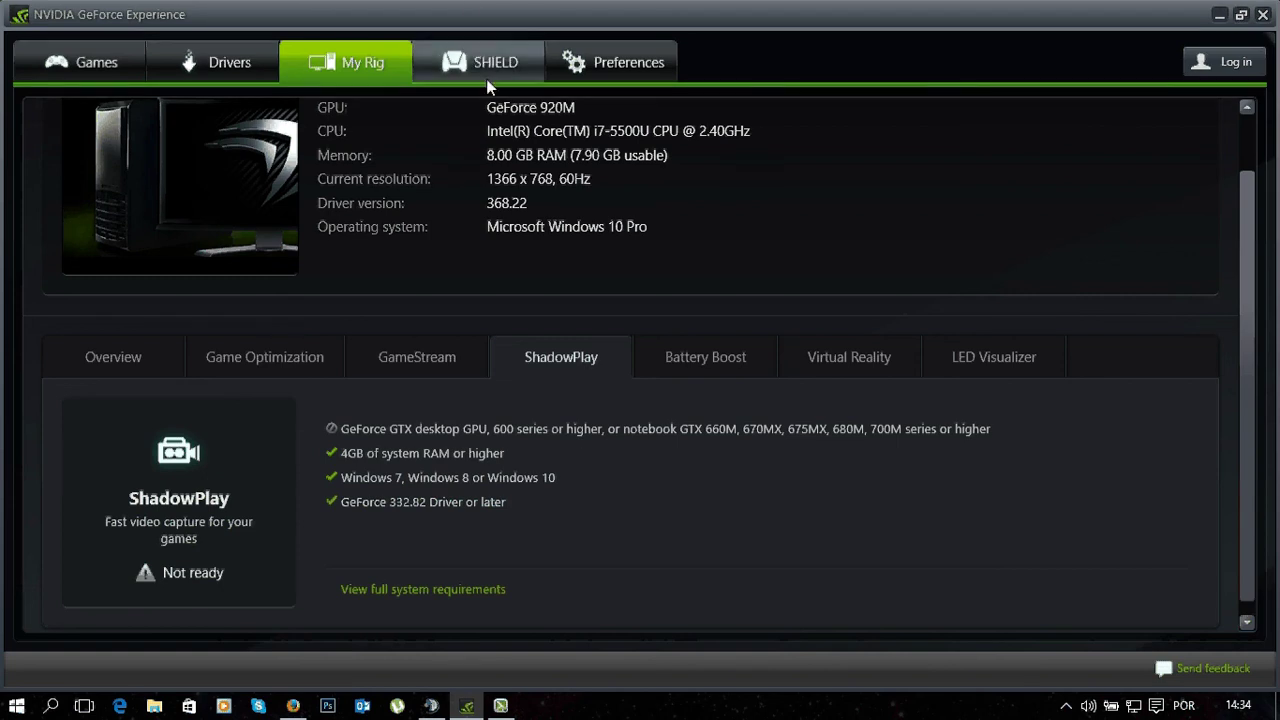
{"action": "left_click", "coordinate": [416, 362]}
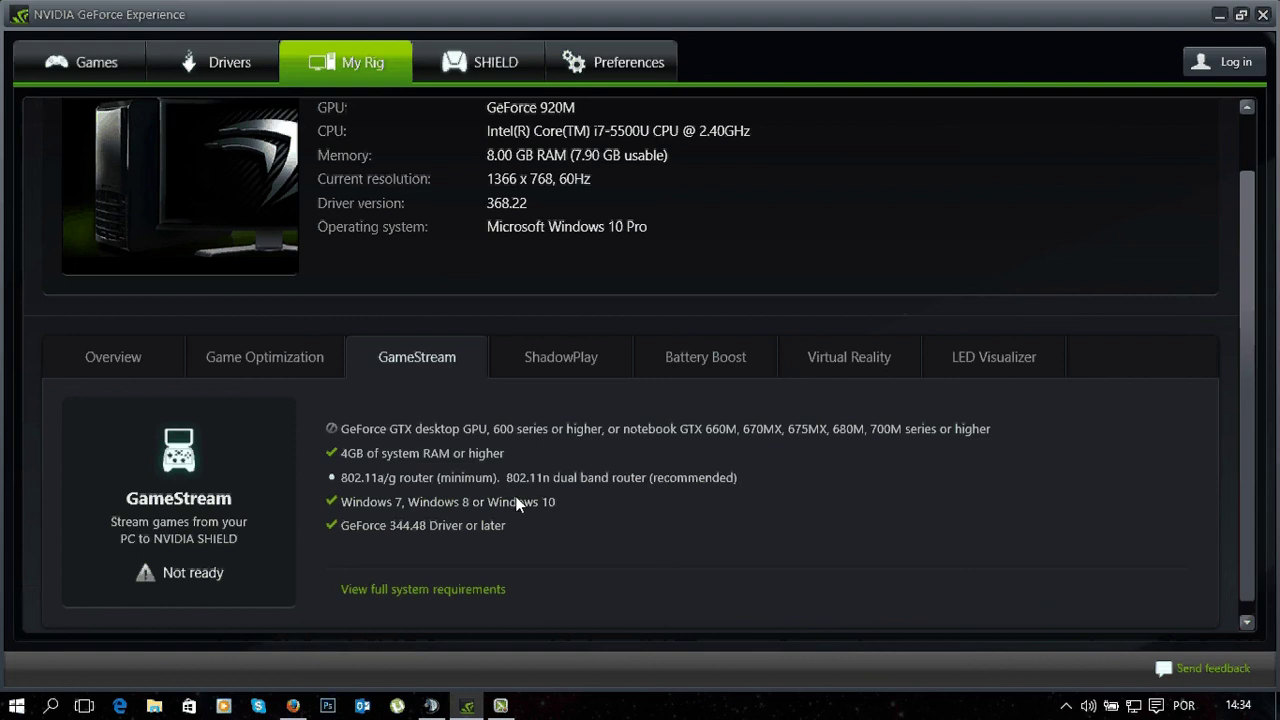
{"action": "left_click", "coordinate": [501, 706]}
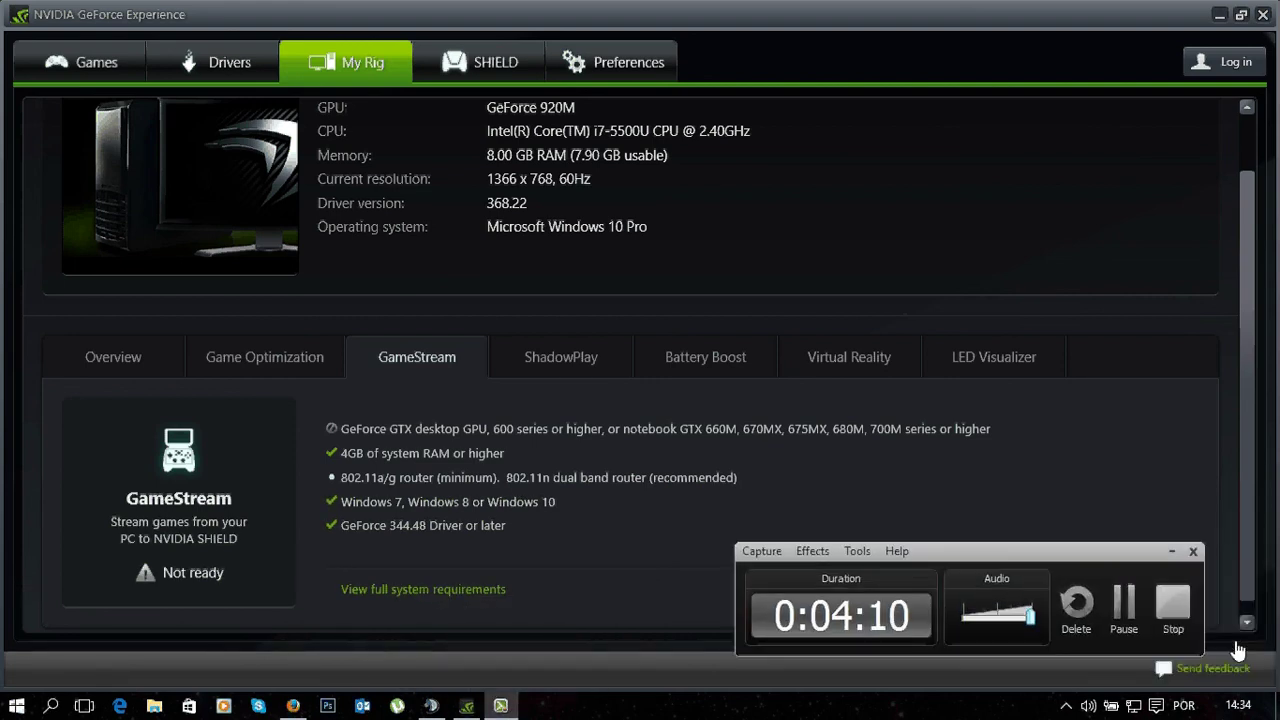